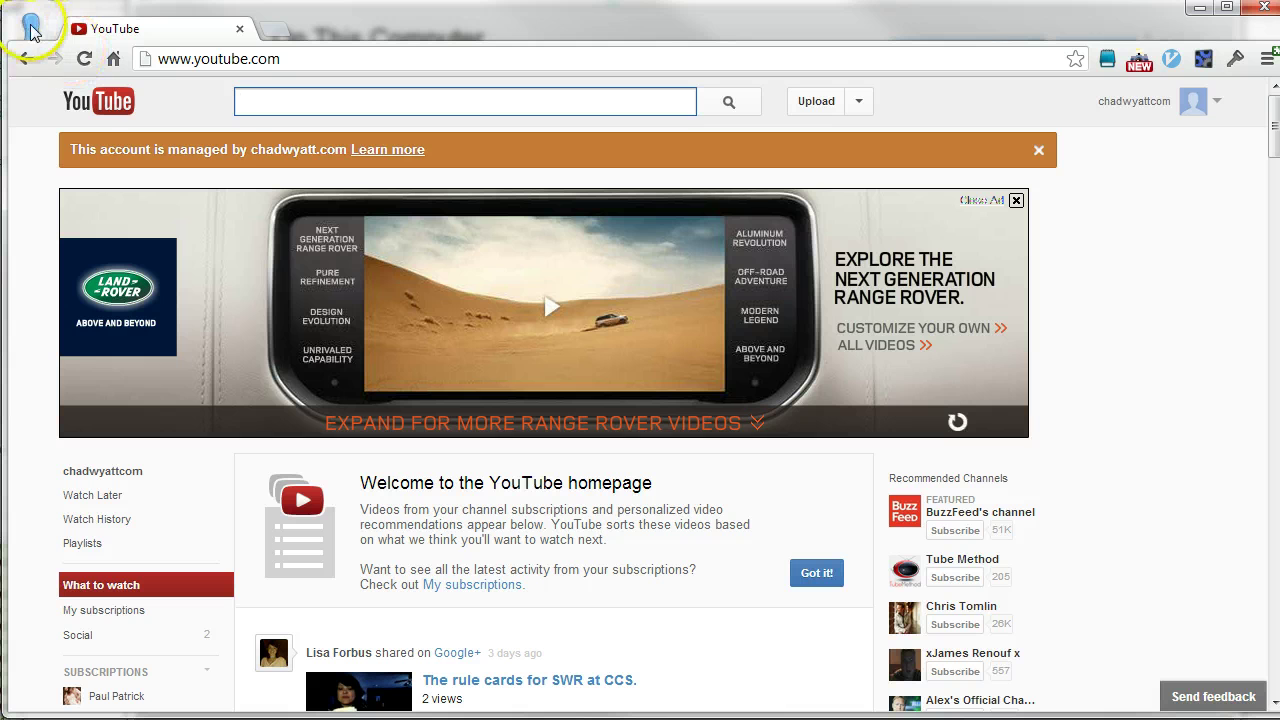
# - Open the Default Profile from the avatar menu and move its new window over the main one
pyautogui.click(33, 25)
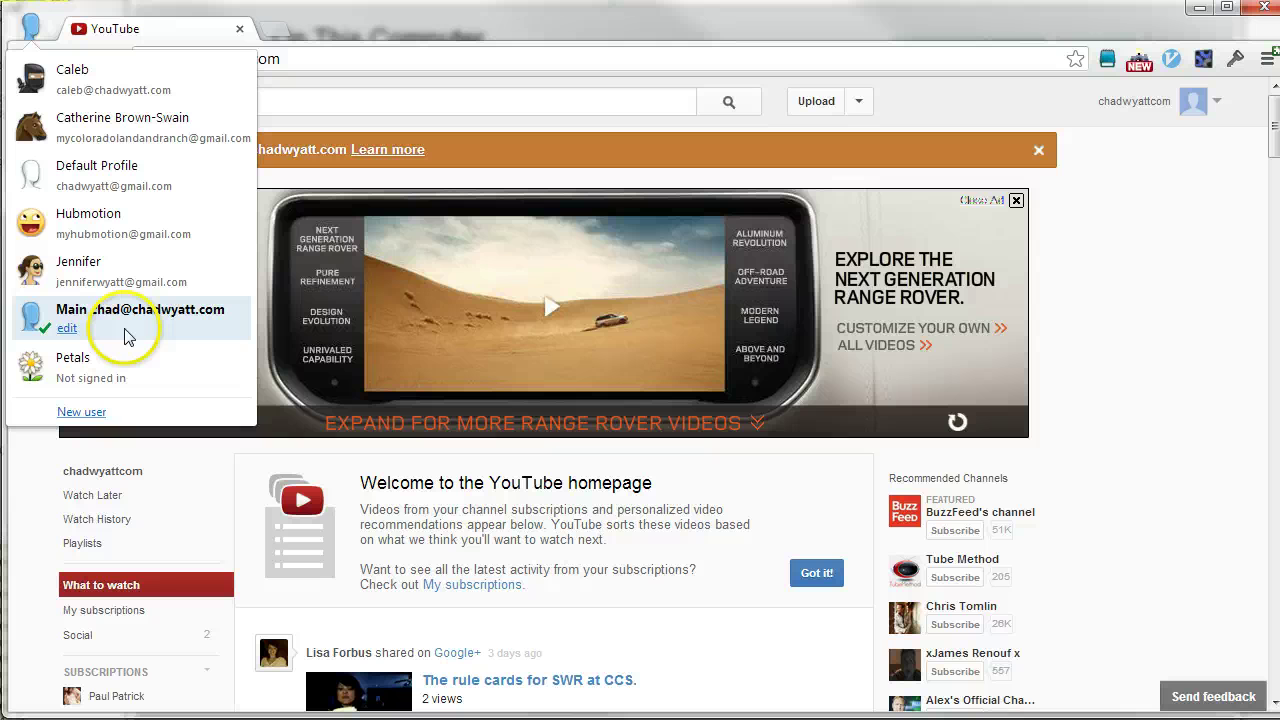
pyautogui.click(118, 189)
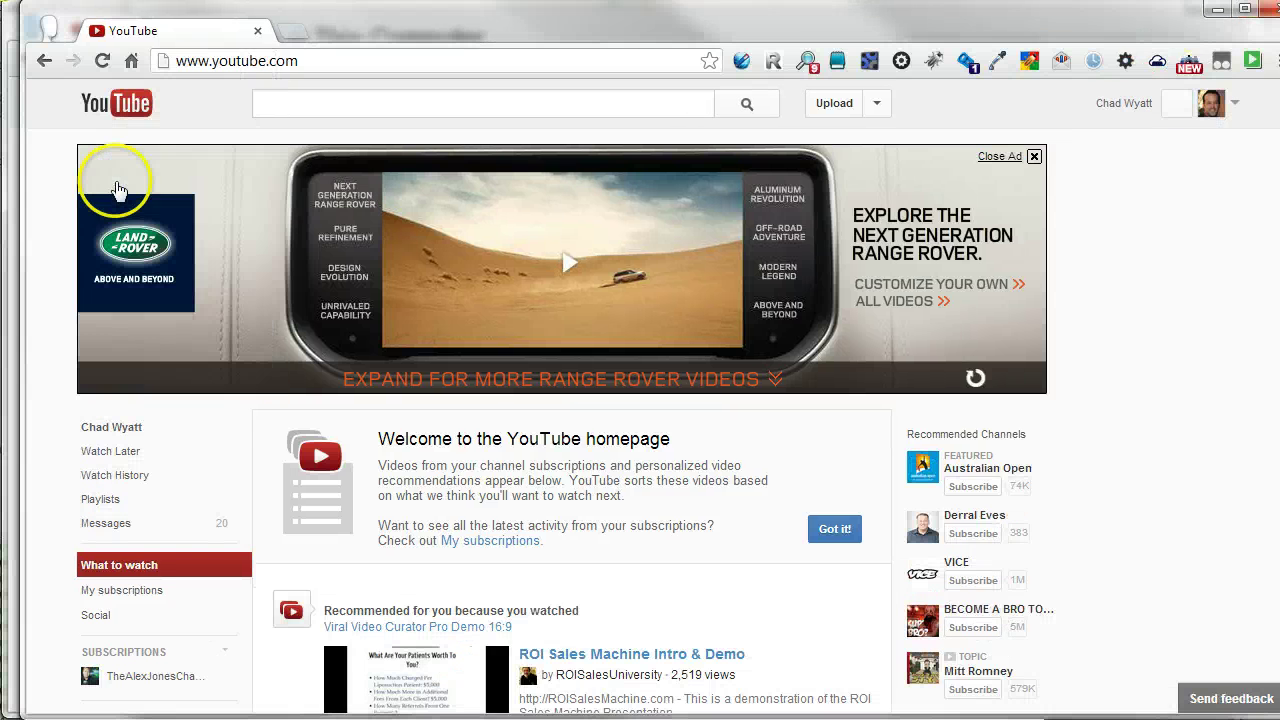
pyautogui.moveTo(723, 23); pyautogui.dragTo(715, 108)
pyautogui.click(33, 28)
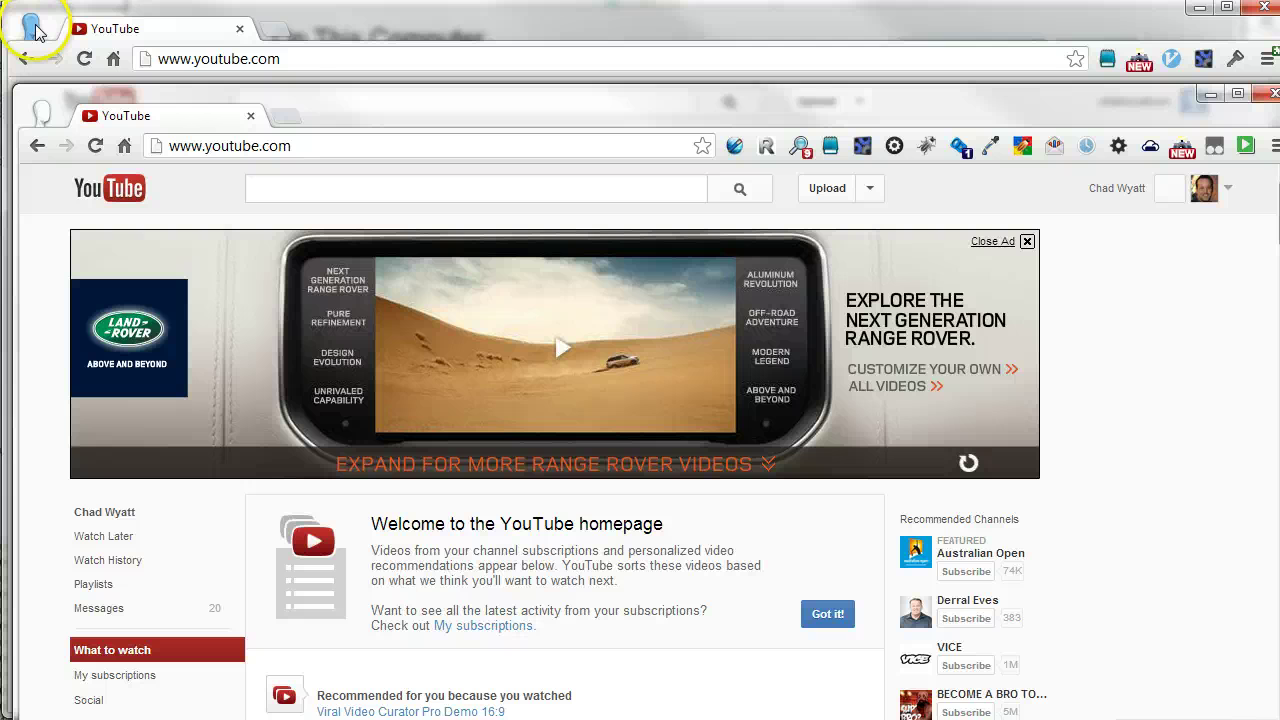
pyautogui.moveTo(351, 100); pyautogui.dragTo(346, 20)
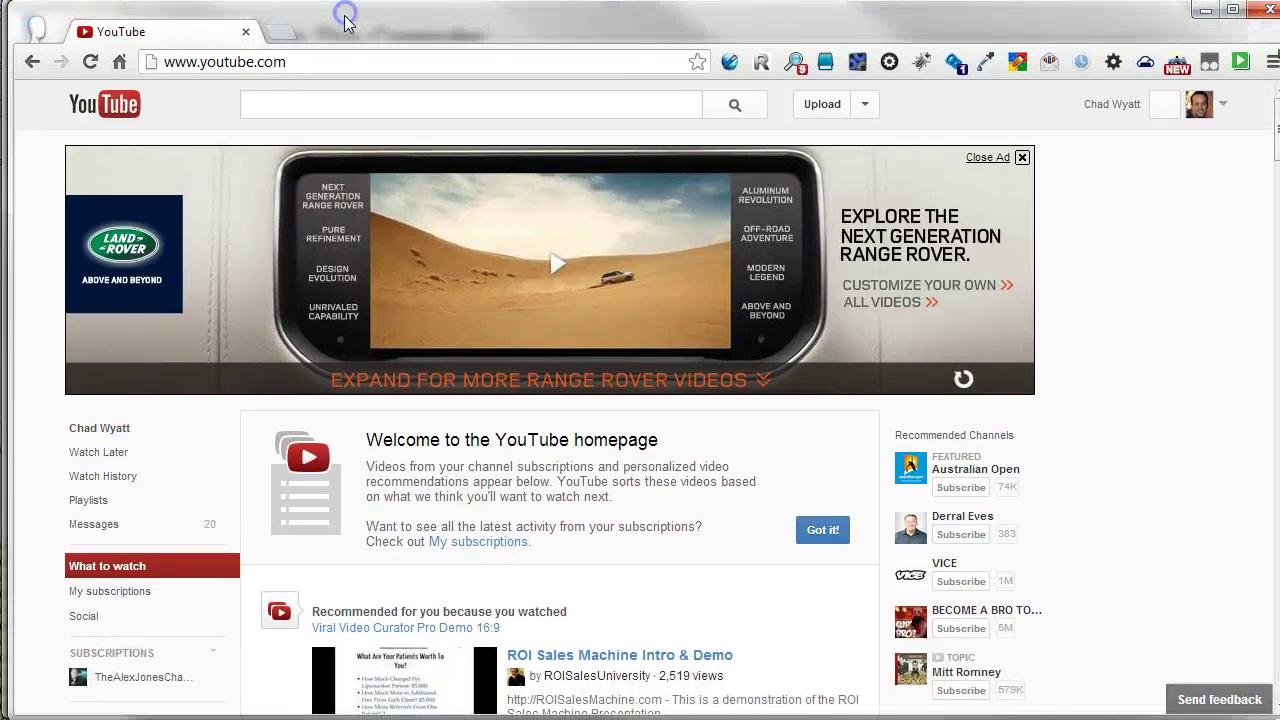
# - Compare the YouTube accounts signed in on the Default Profile and main windows
pyautogui.click(1208, 116)
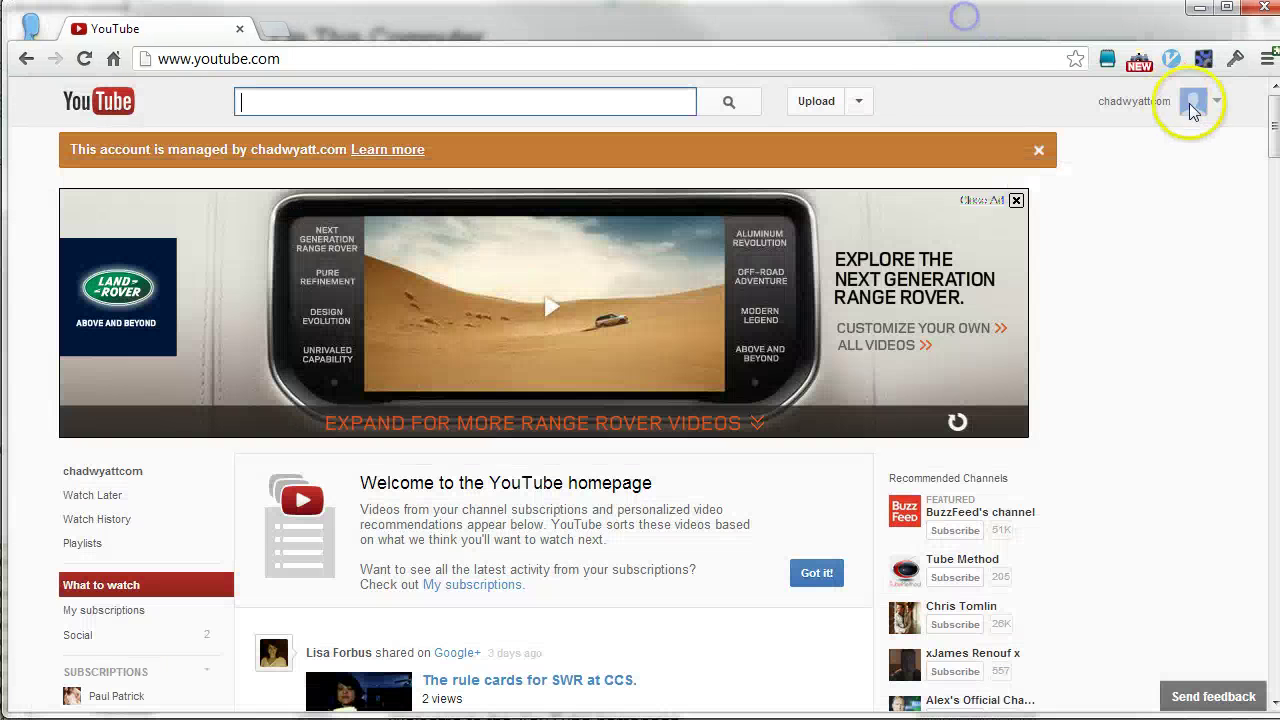
pyautogui.click(1218, 103)
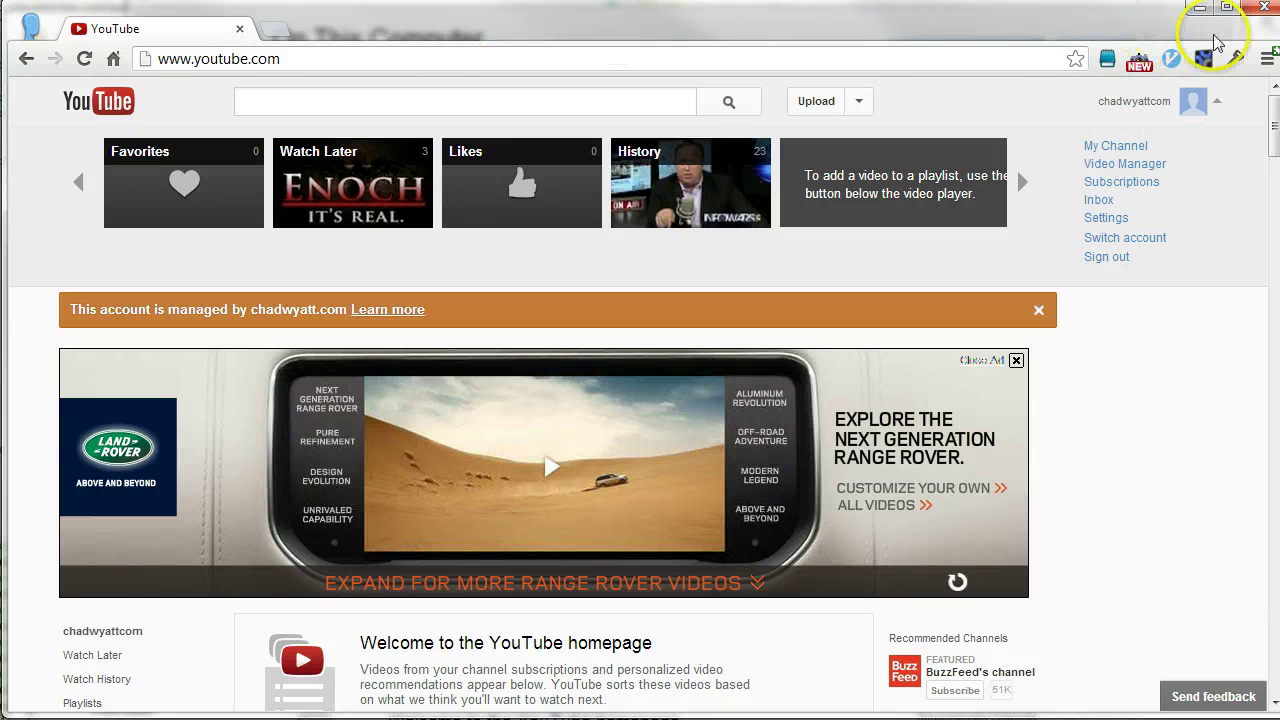
pyautogui.click(1220, 104)
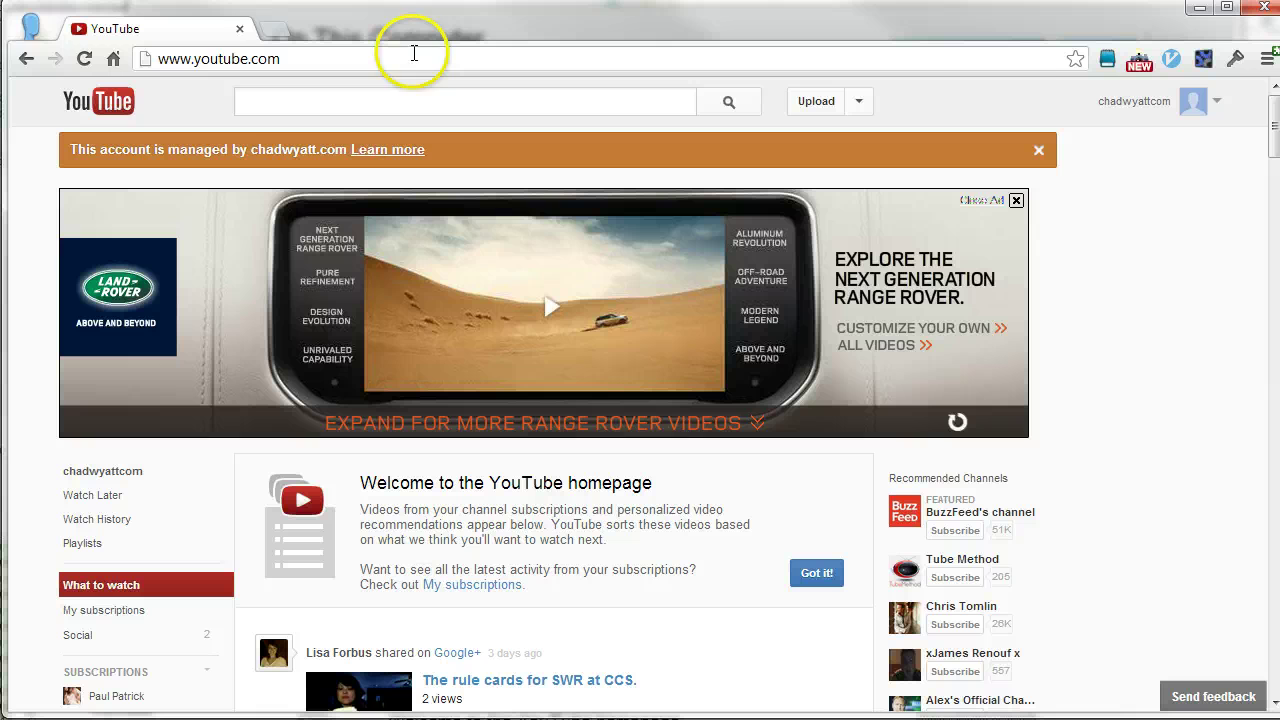
# - Open the horse-avatar profile in its own window and reposition it
pyautogui.click(20, 32)
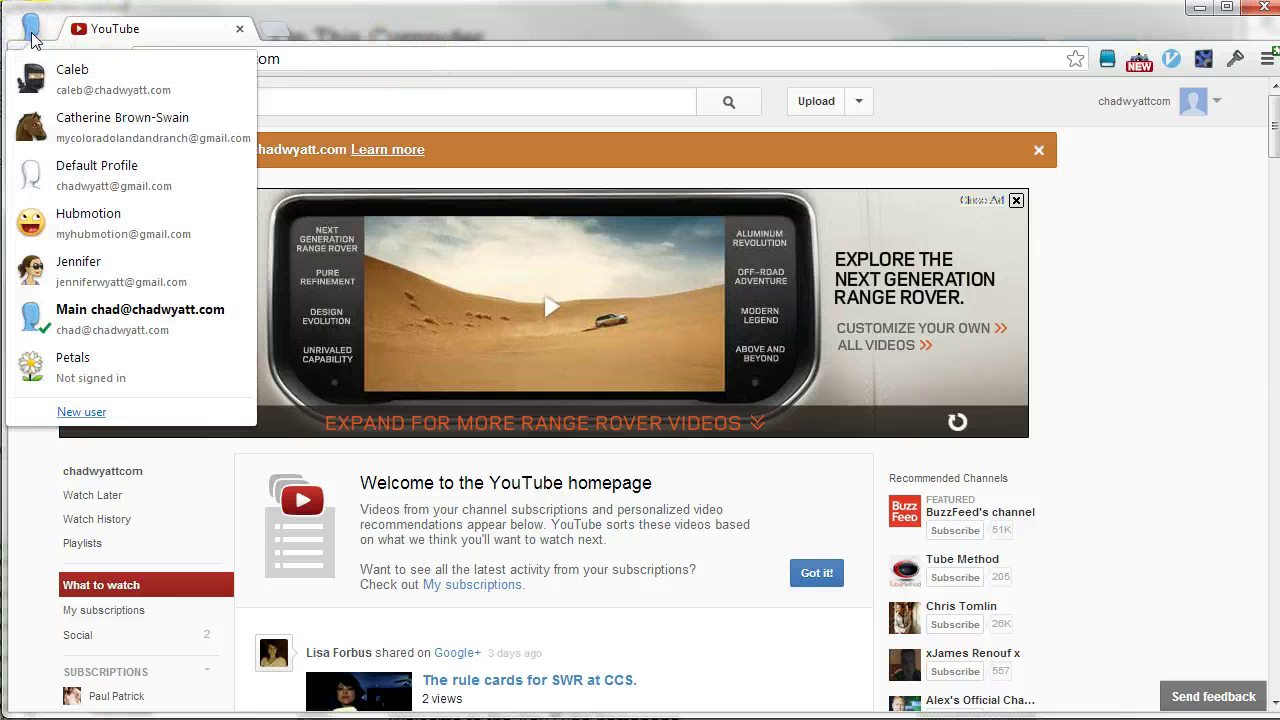
pyautogui.click(95, 117)
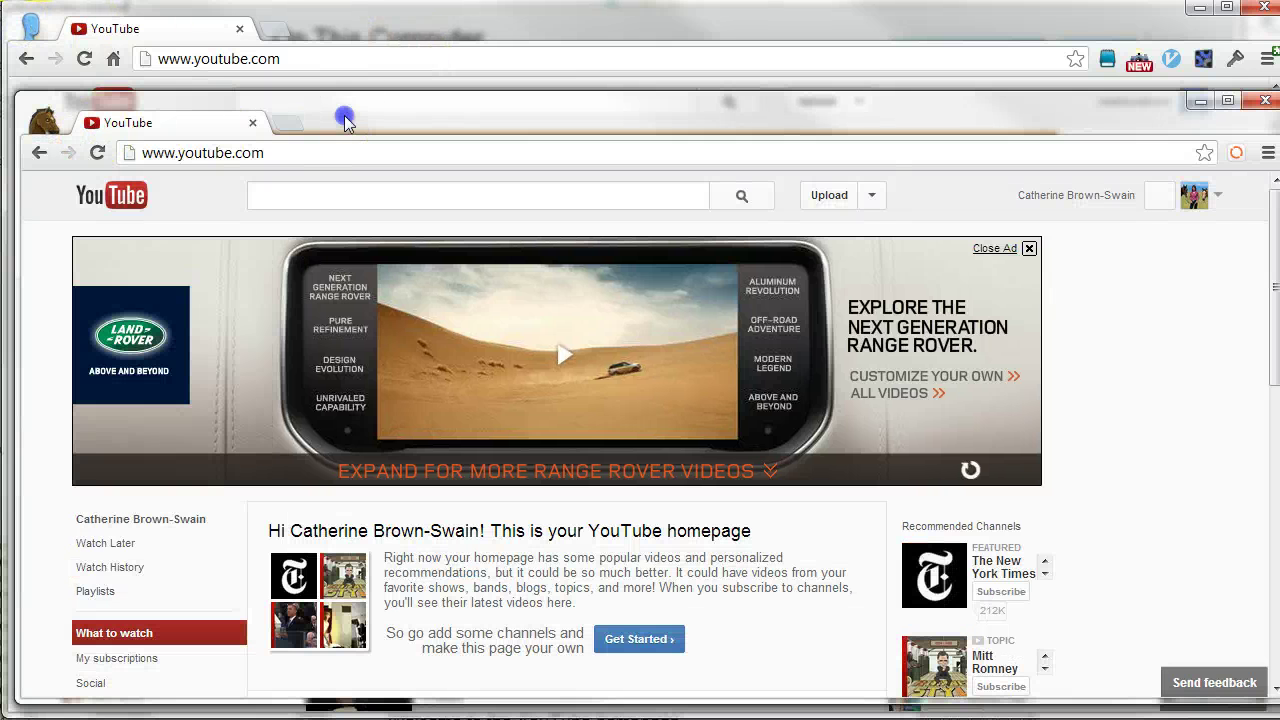
pyautogui.moveTo(343, 117); pyautogui.dragTo(336, 55)
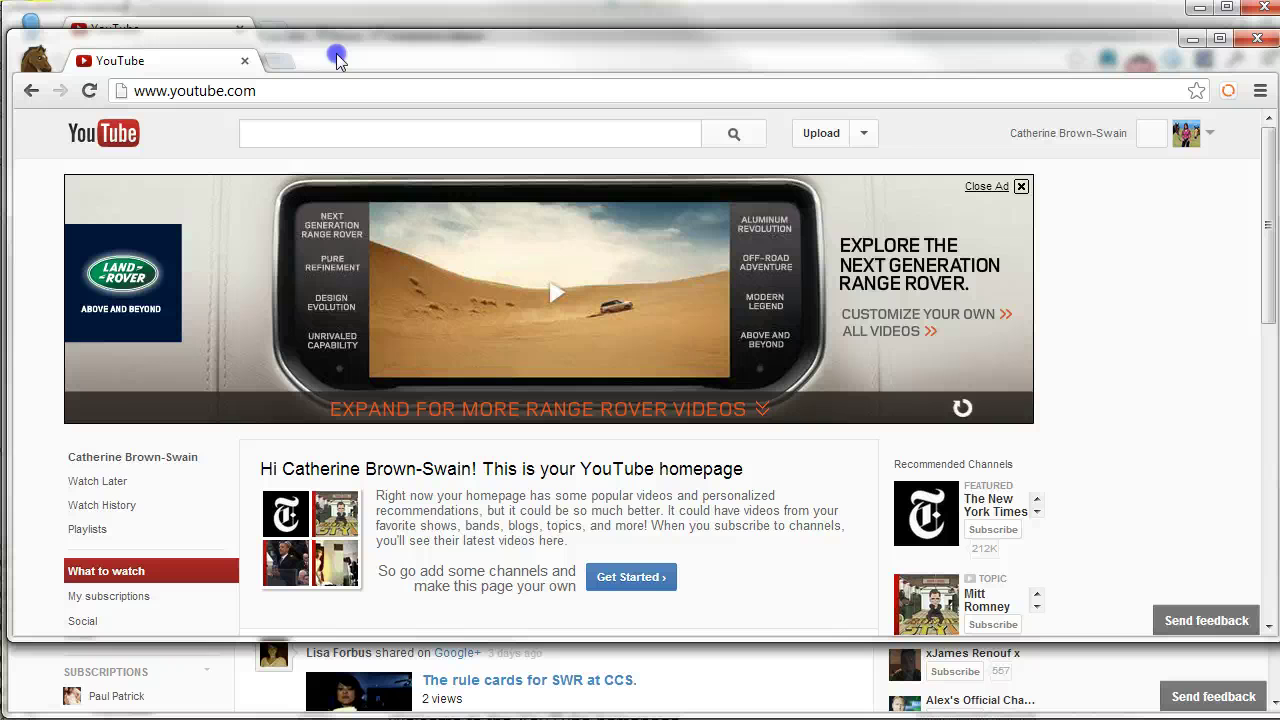
# - Check the horse profile's YouTube account, then arrange the two profile windows
pyautogui.click(1211, 137)
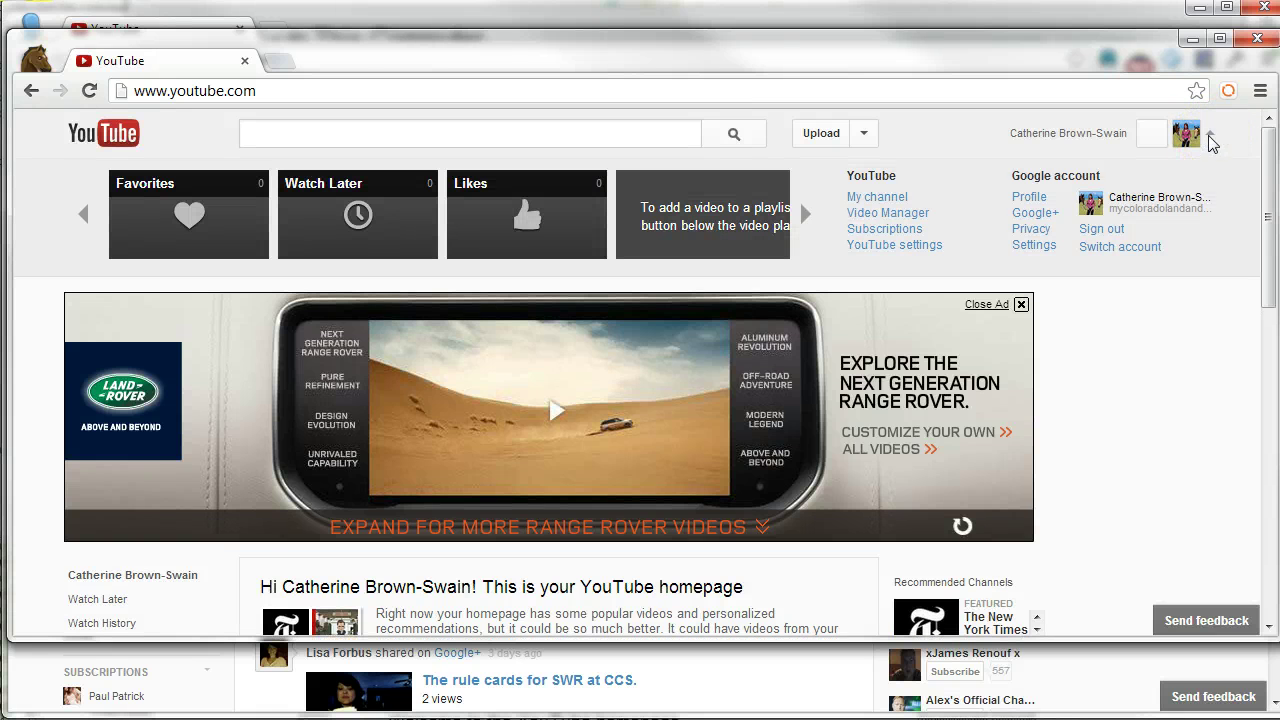
pyautogui.click(1211, 137)
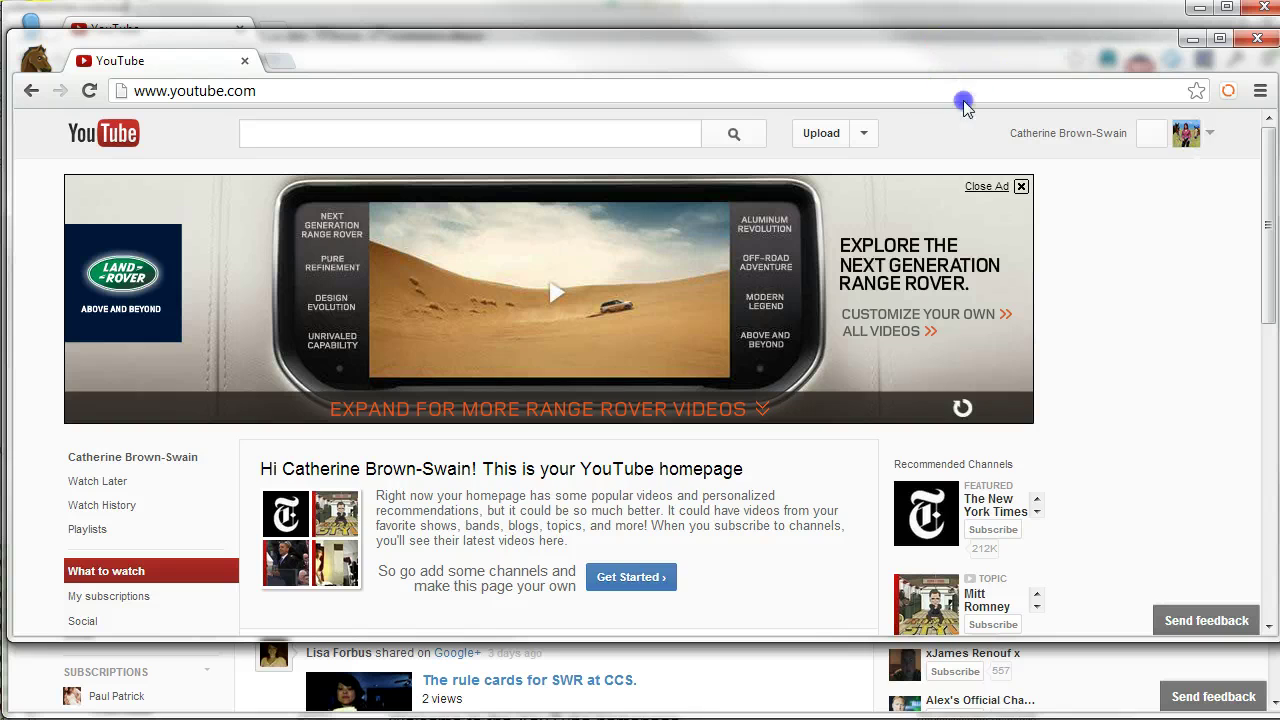
pyautogui.moveTo(958, 64); pyautogui.dragTo(952, 116)
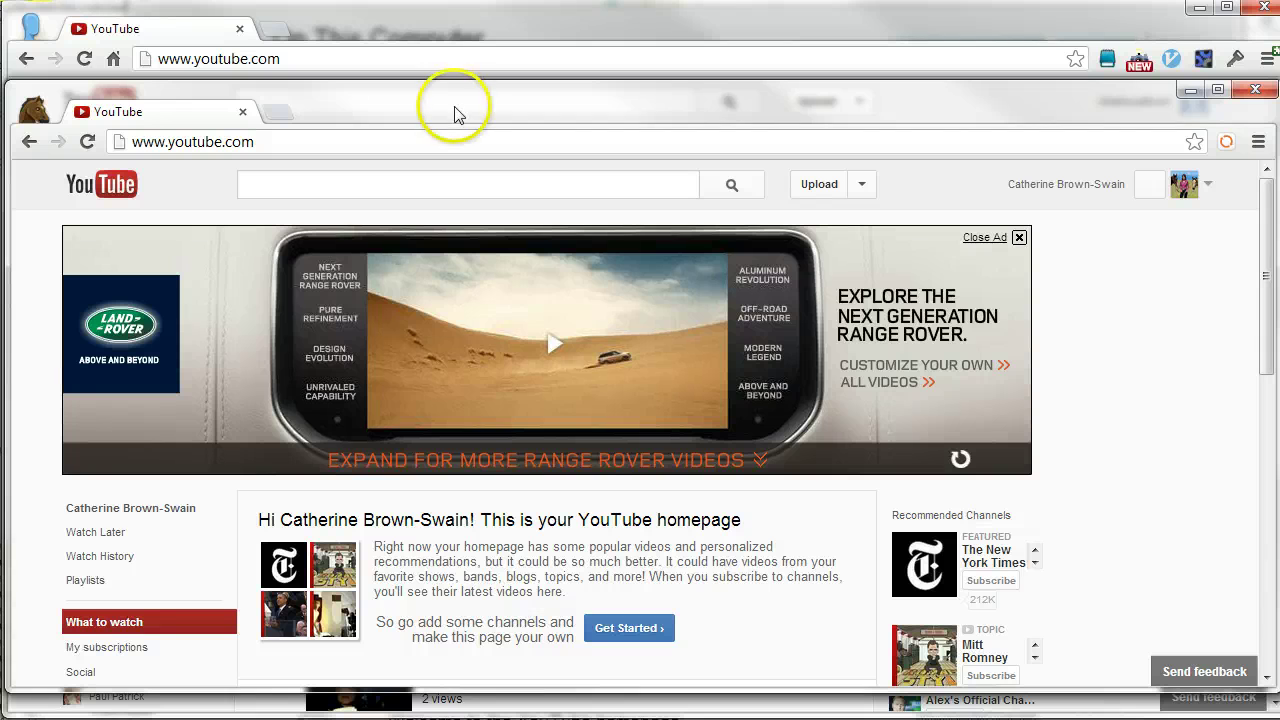
pyautogui.moveTo(457, 106); pyautogui.dragTo(459, 103)
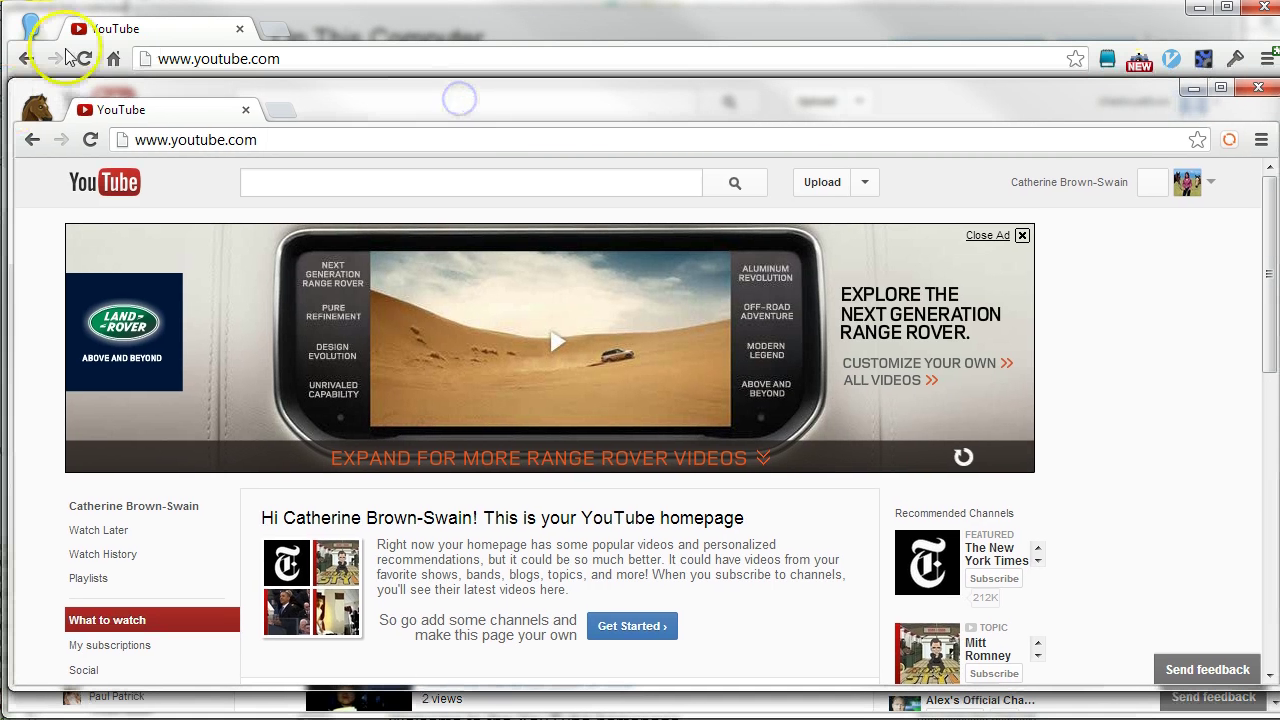
# - From the main profile window, open Chrome Settings and scroll down to the Users list
pyautogui.click(948, 34)
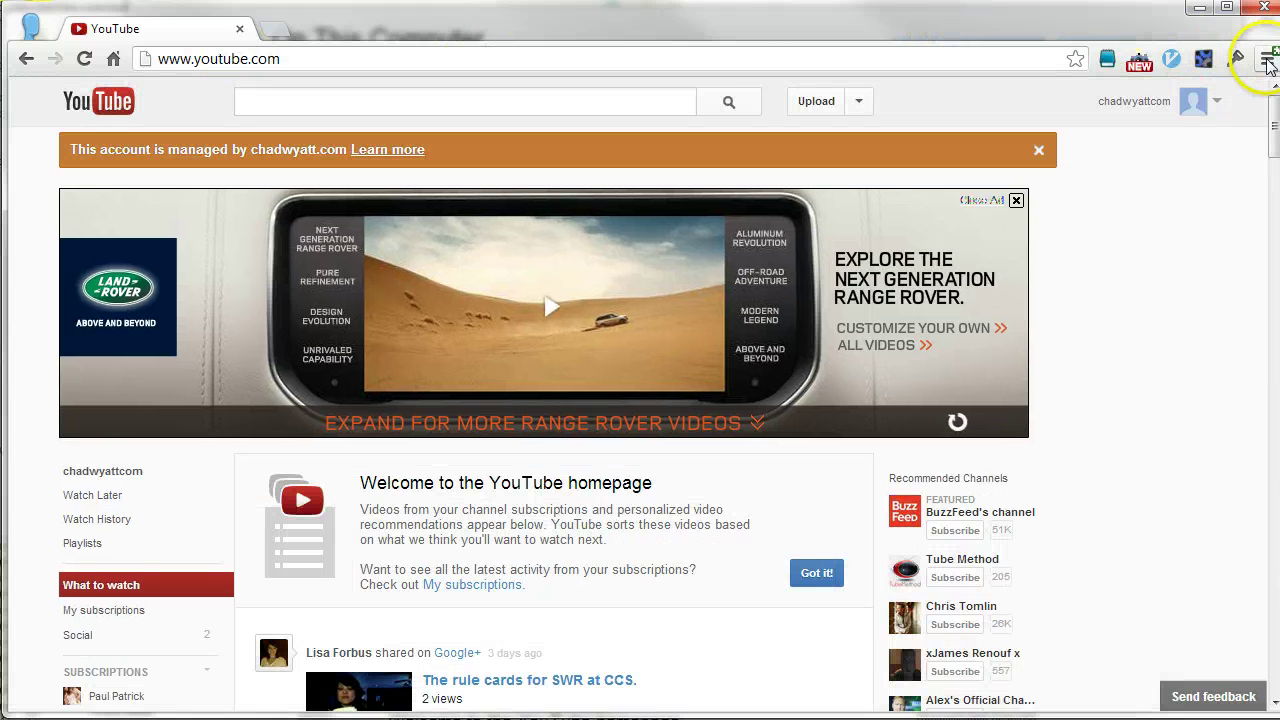
pyautogui.click(31, 29)
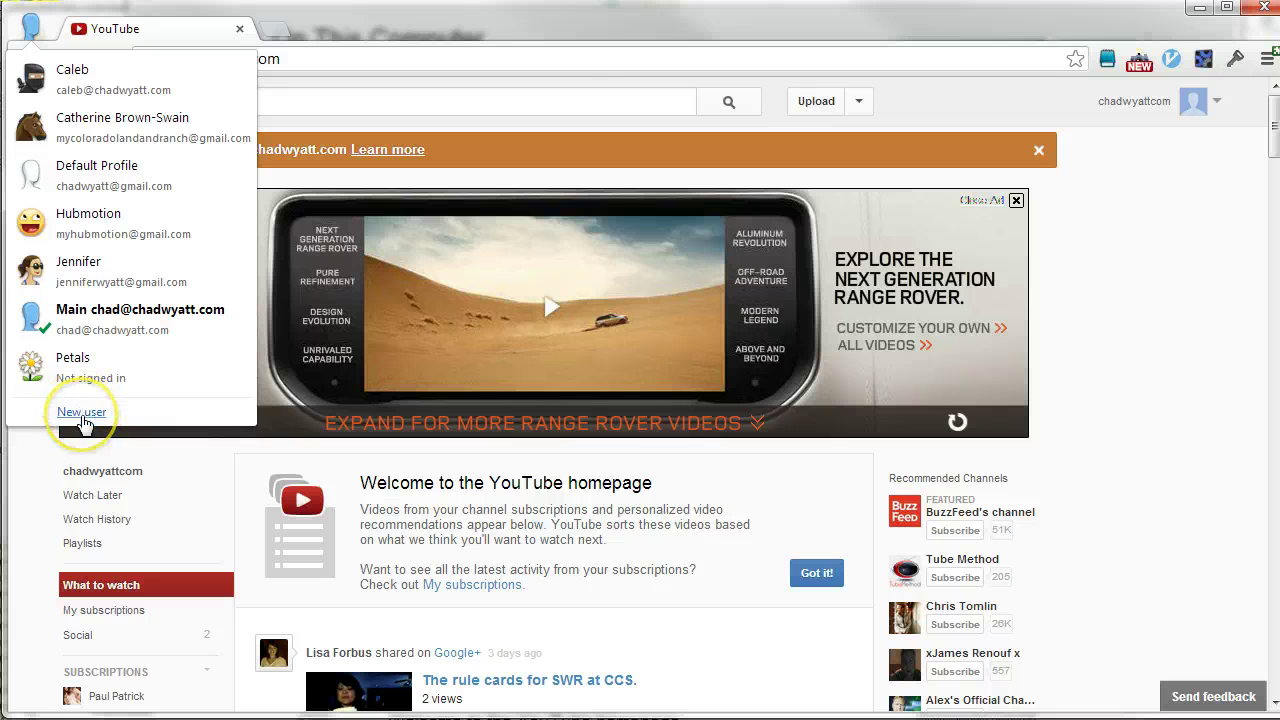
pyautogui.click(82, 418)
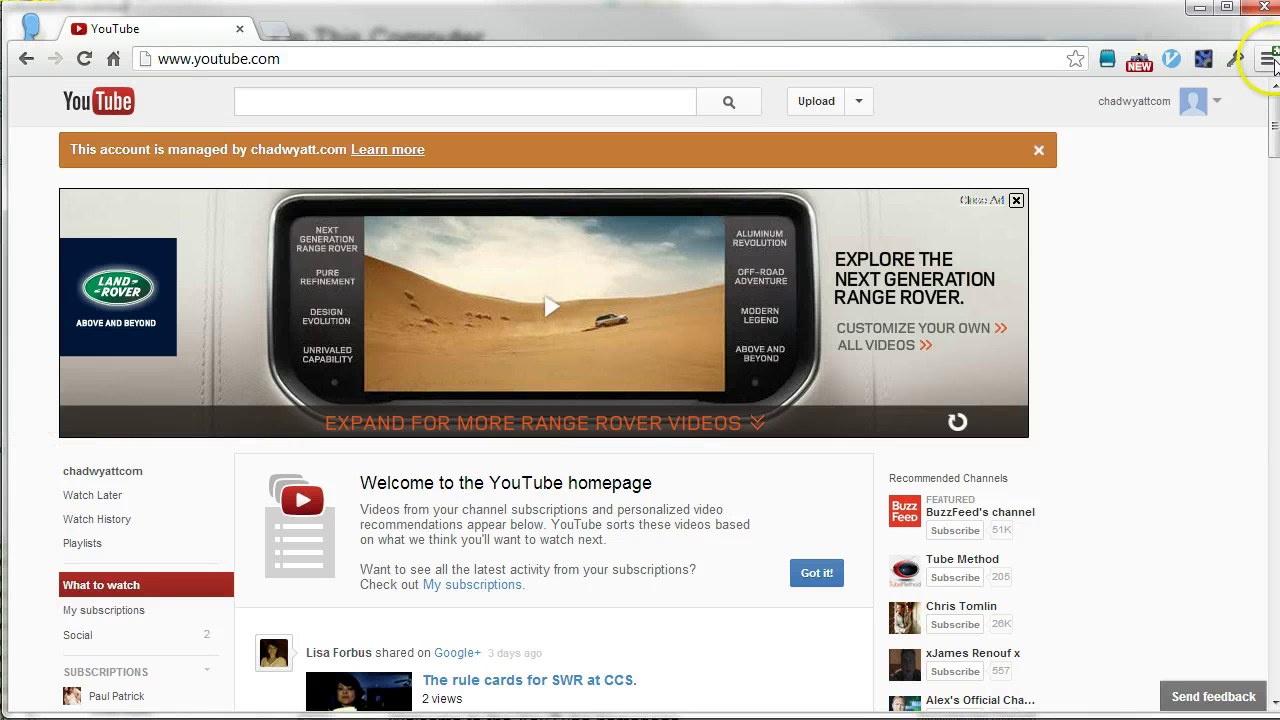
pyautogui.click(1270, 61)
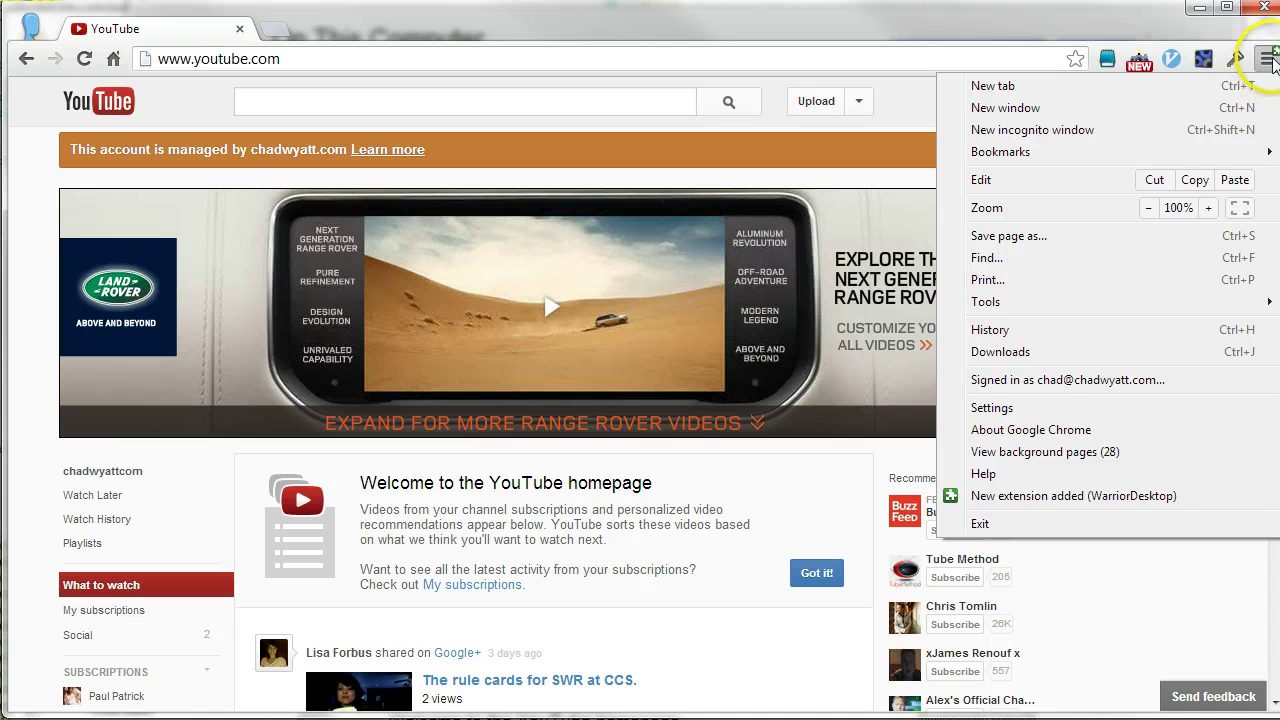
pyautogui.click(983, 418)
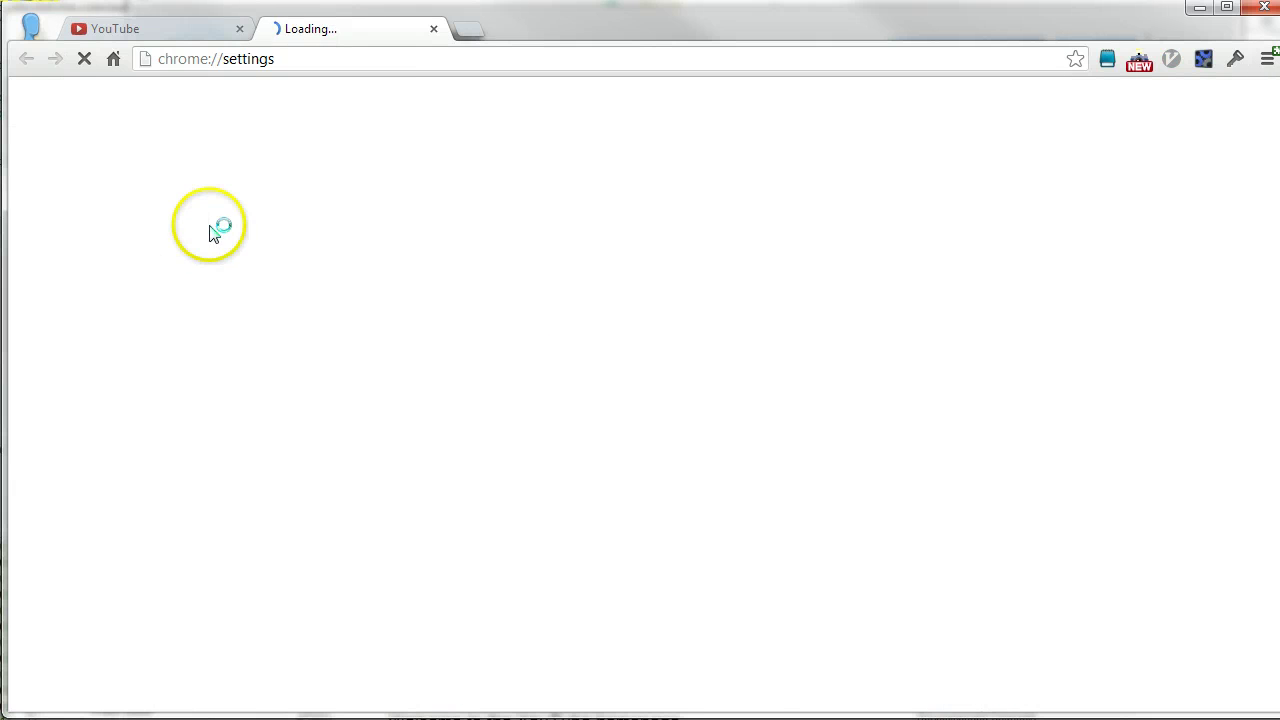
pyautogui.scroll(-1, 384, 350)
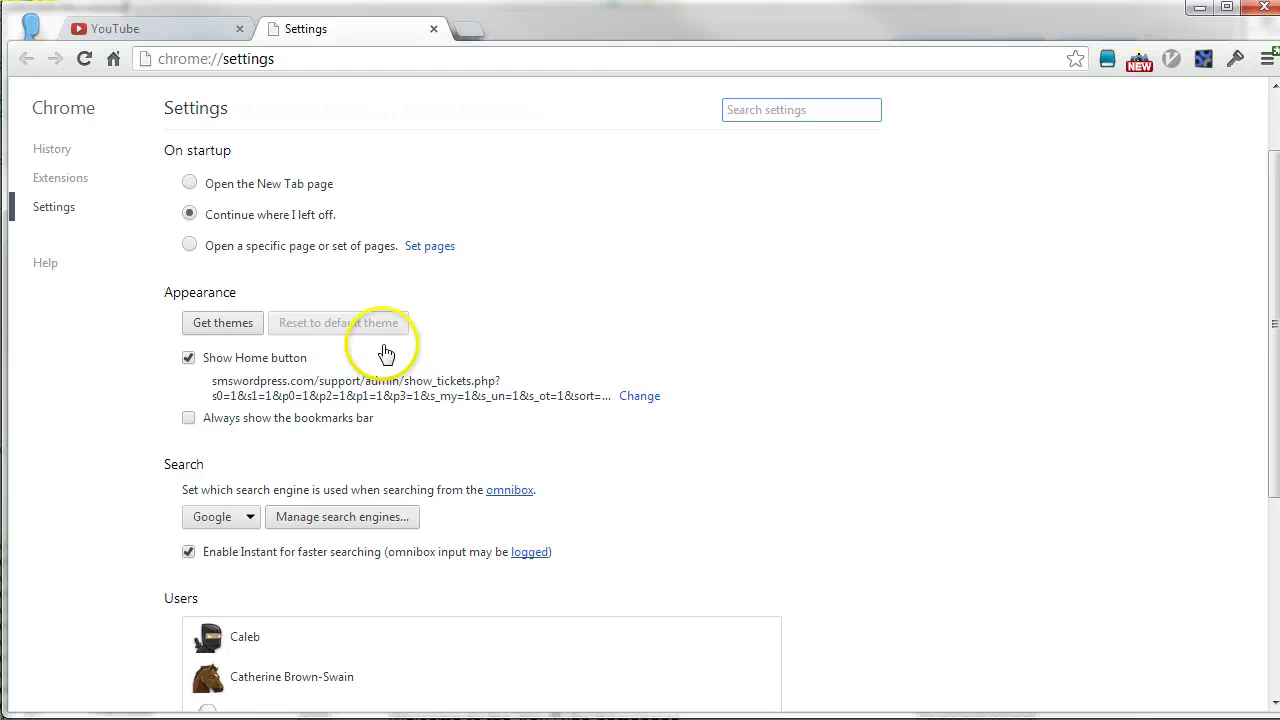
pyautogui.scroll(-4, 386, 352)
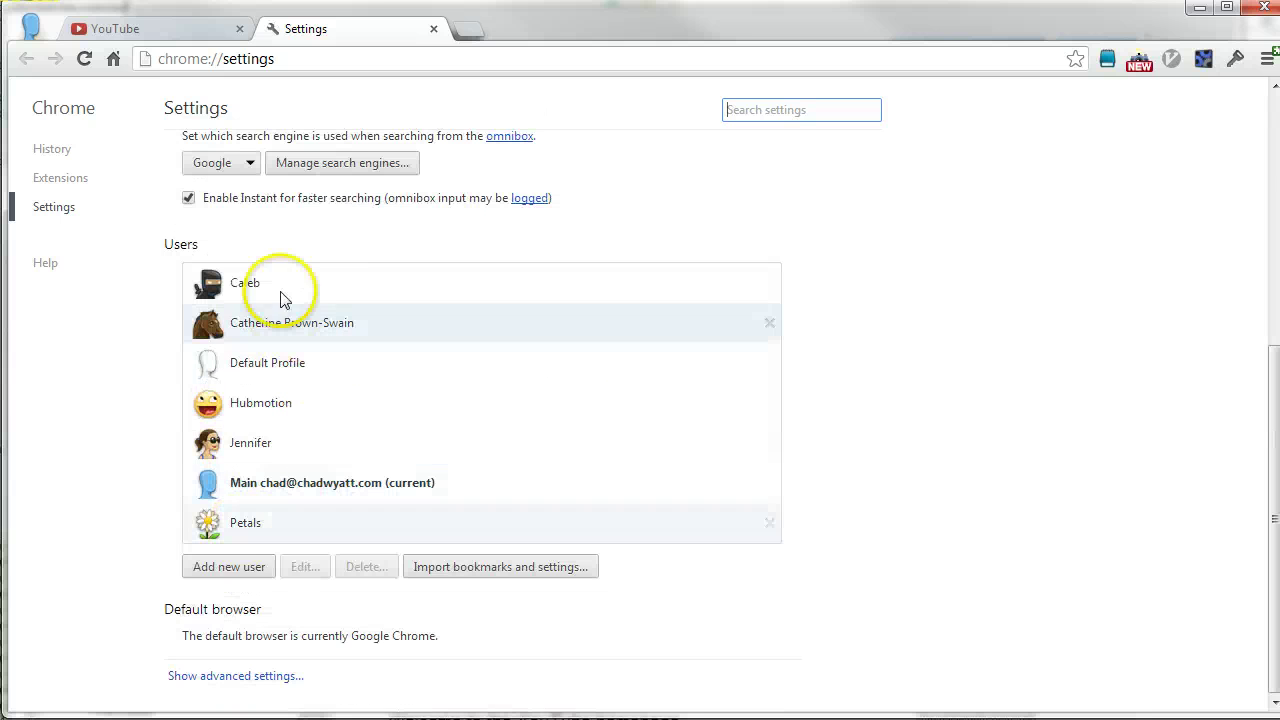
# - Remove the Petals user and confirm Delete
pyautogui.click(770, 524)
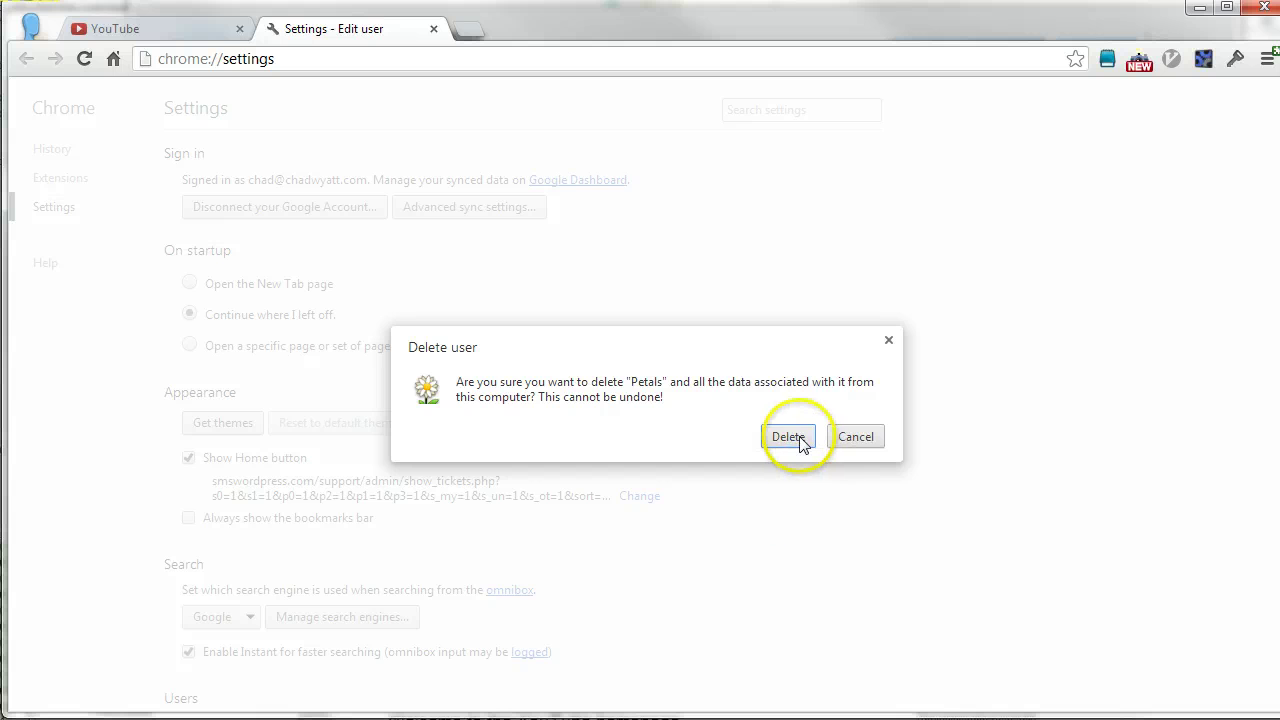
pyautogui.click(789, 437)
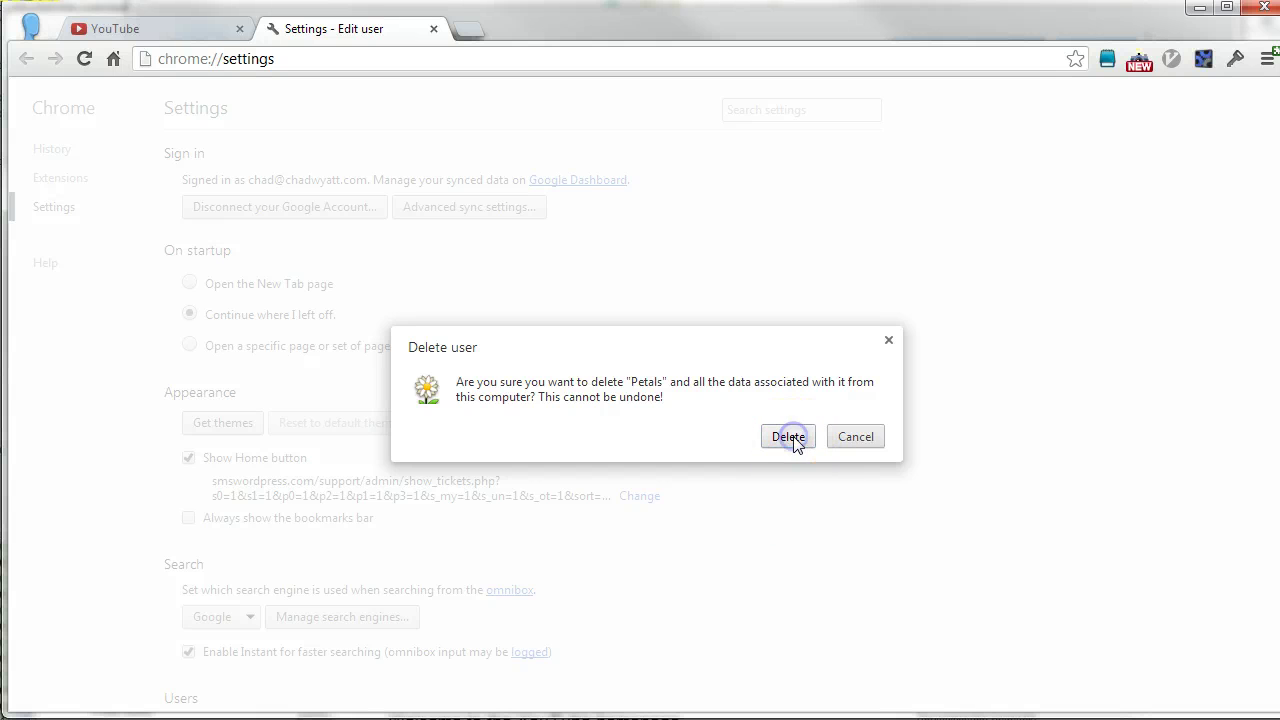
pyautogui.scroll(-4, 643, 383)
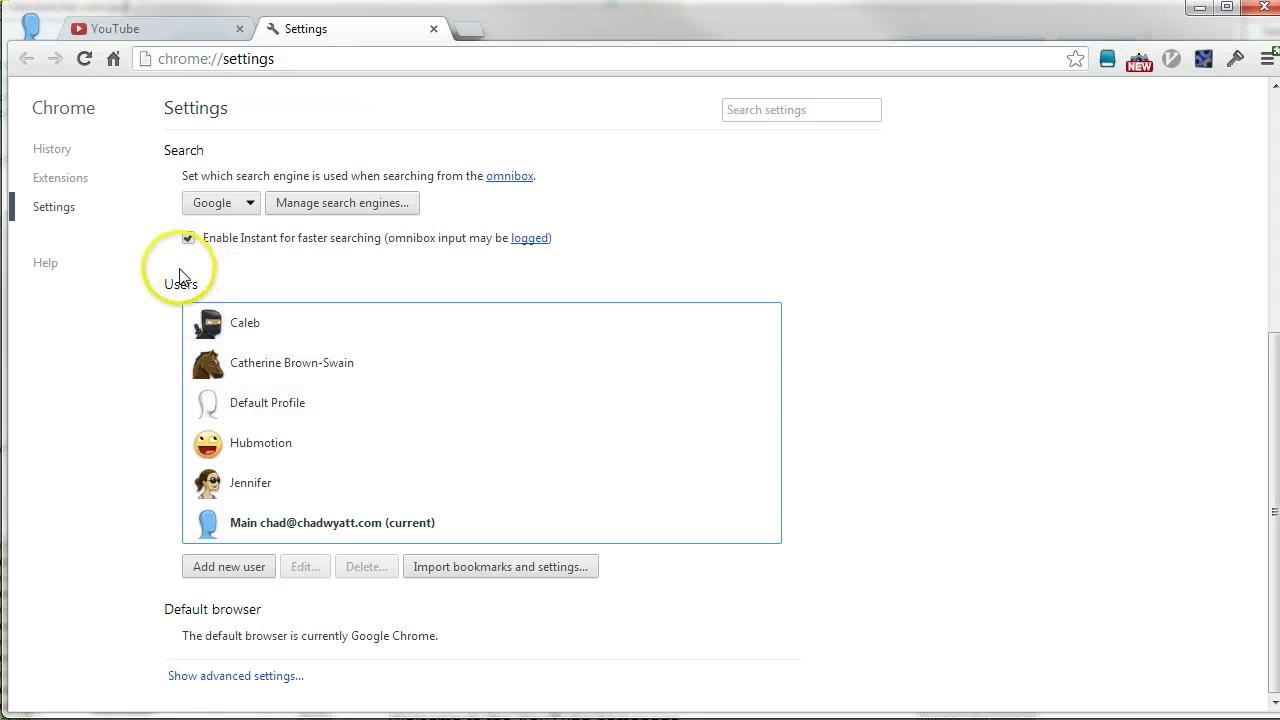
# - Add a new user with the dog avatar, keep the name Buttondown, and create it
pyautogui.click(224, 567)
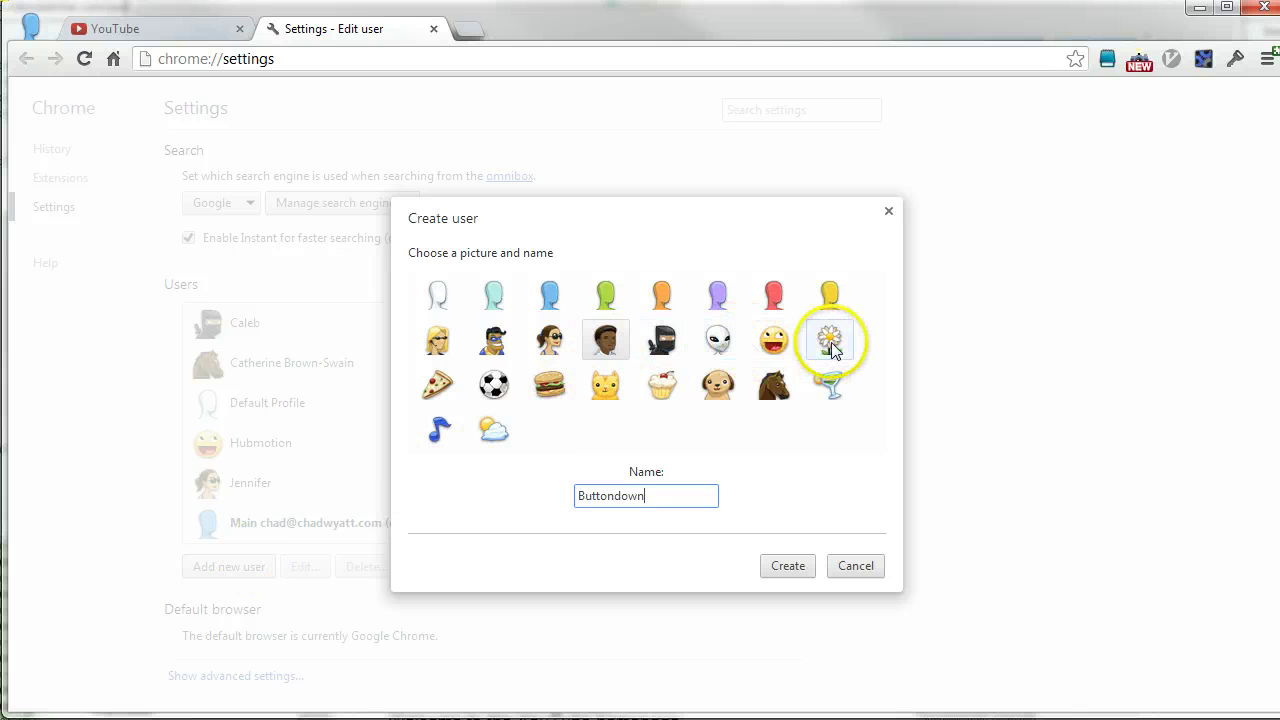
pyautogui.click(716, 392)
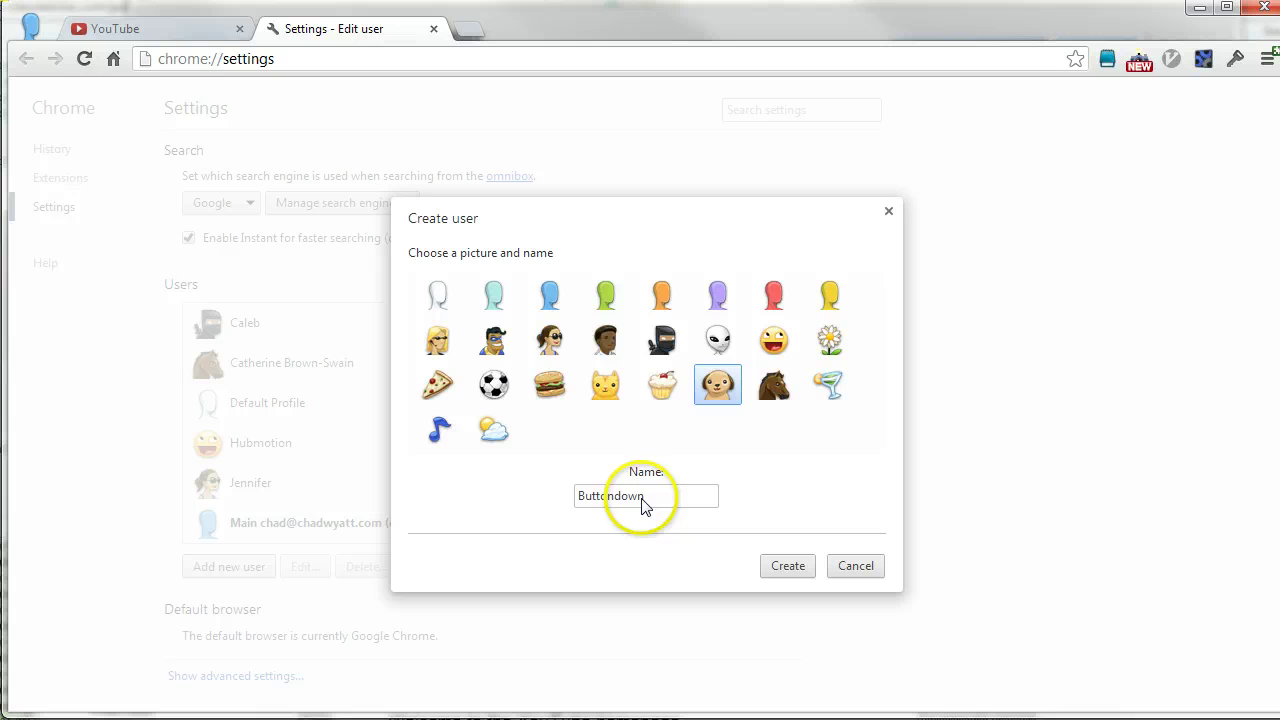
pyautogui.doubleClick(594, 497)
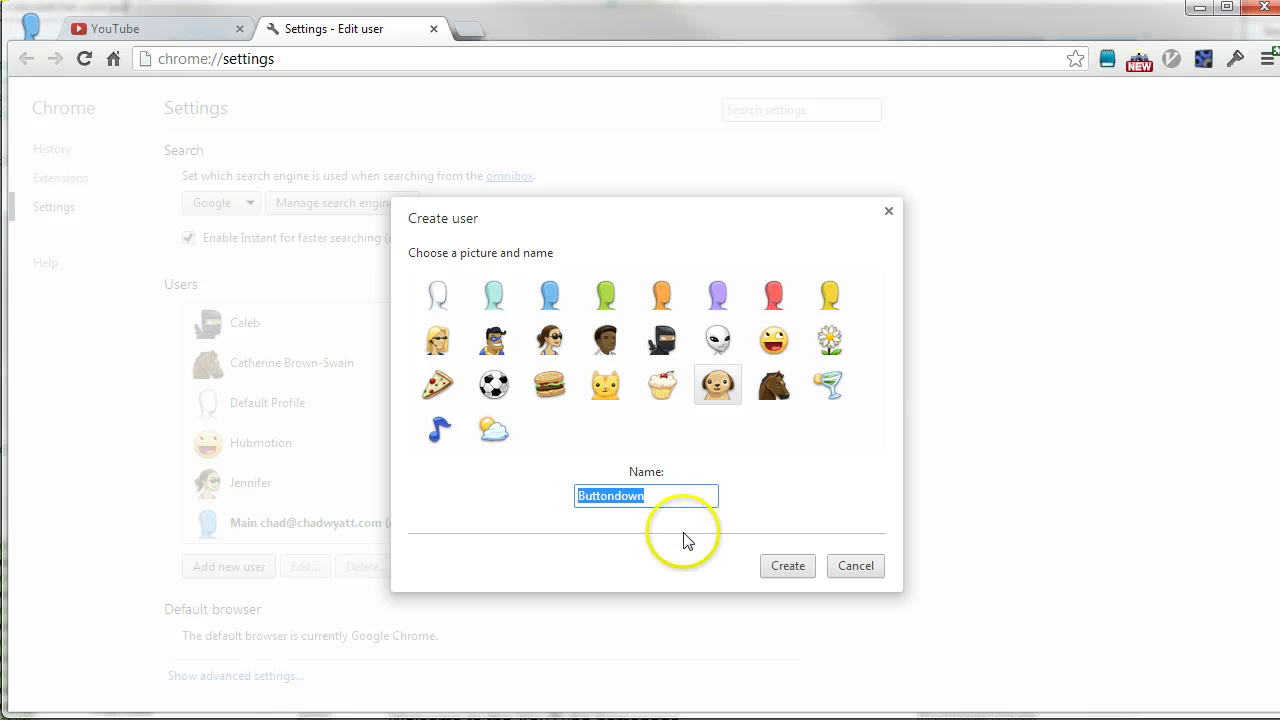
pyautogui.click(784, 572)
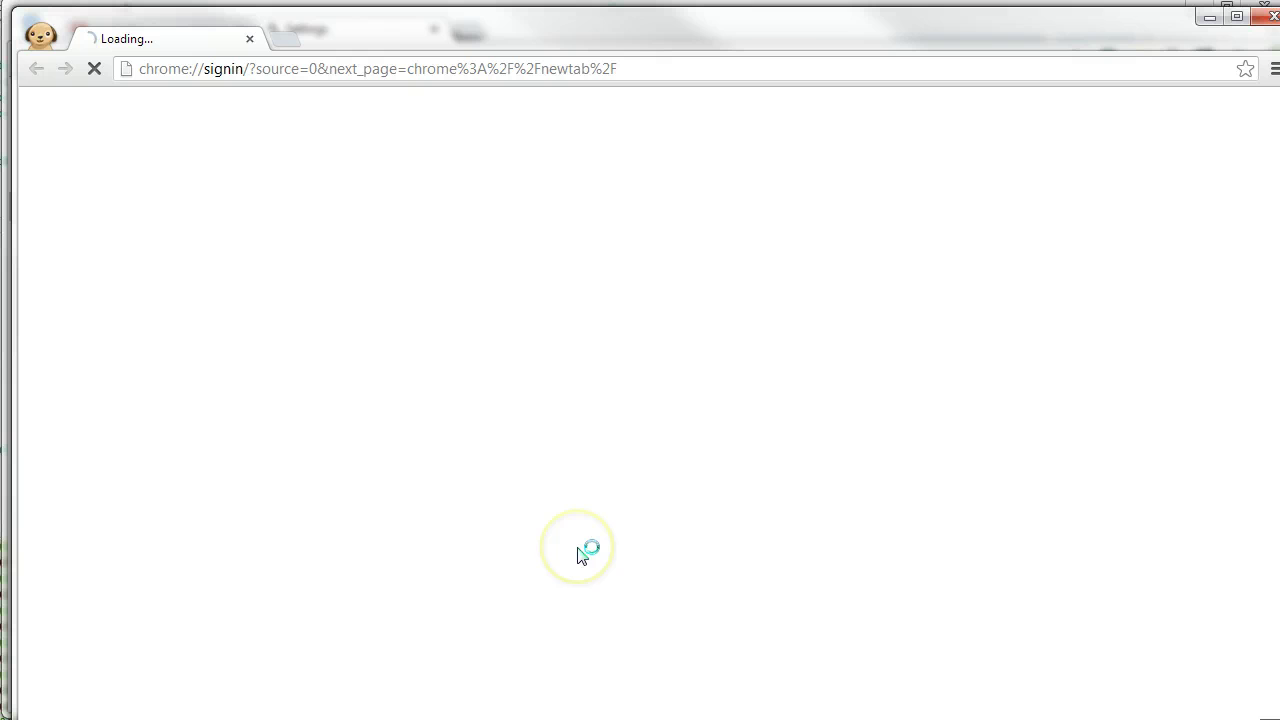
# - Let the Buttondown window load the Welcome to Chrome sign-in page, then view and dismiss the profile list
pyautogui.click(444, 173)
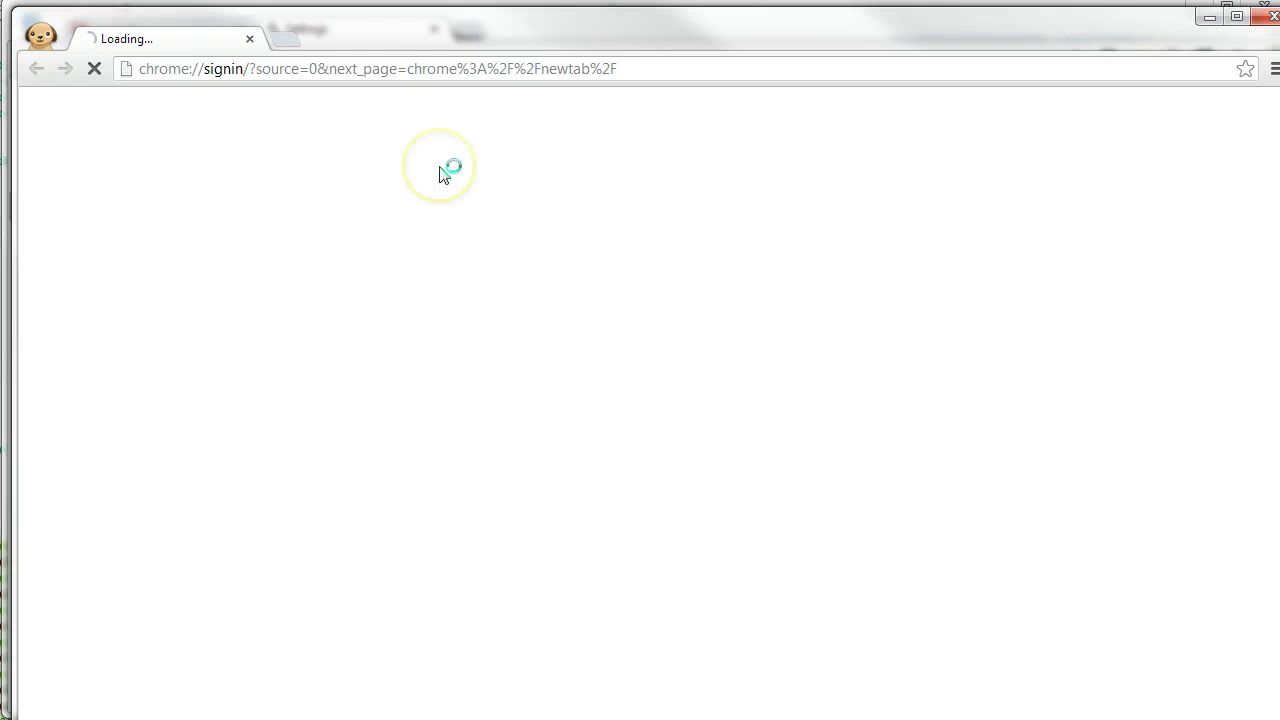
pyautogui.click(551, 287)
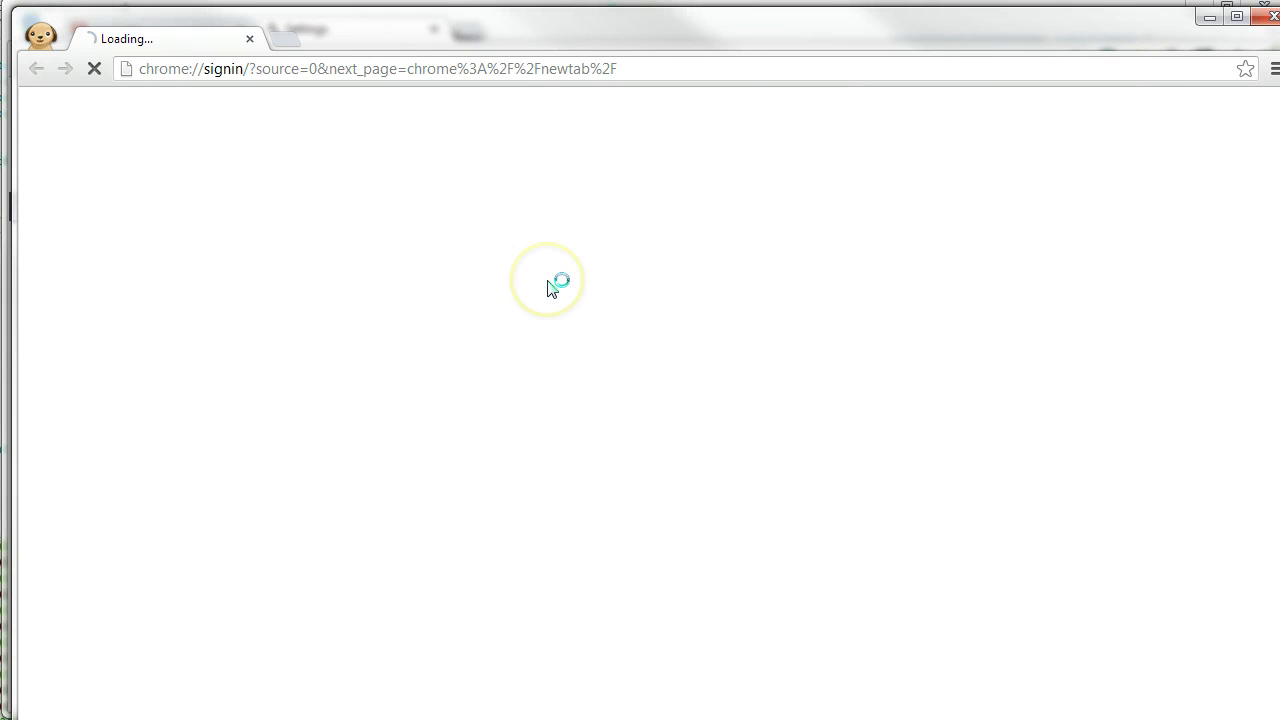
pyautogui.click(494, 164)
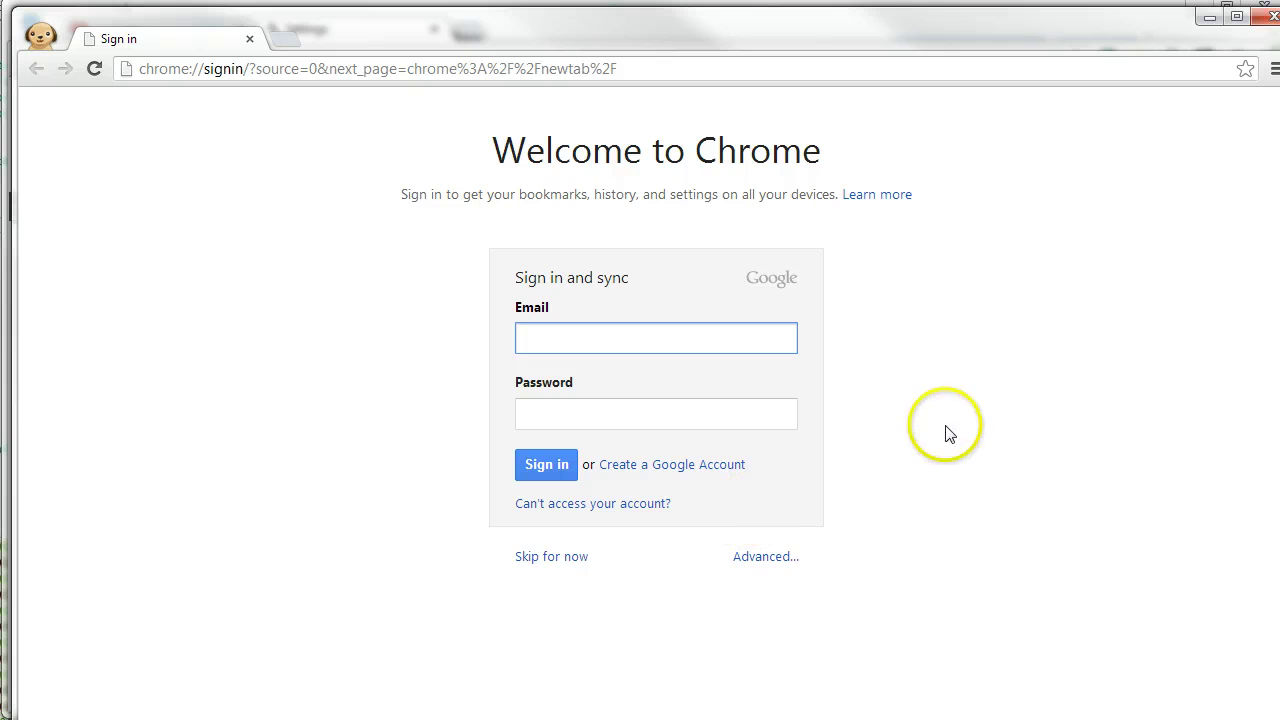
pyautogui.click(40, 40)
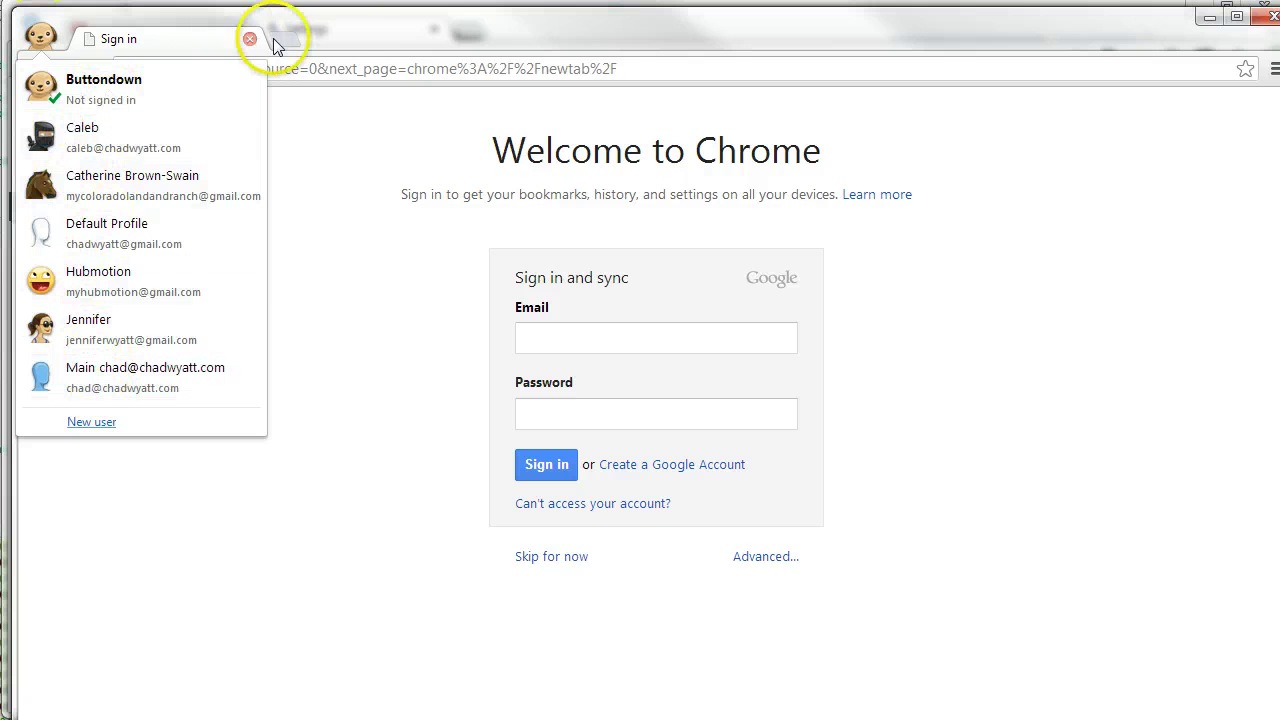
pyautogui.click(350, 28)
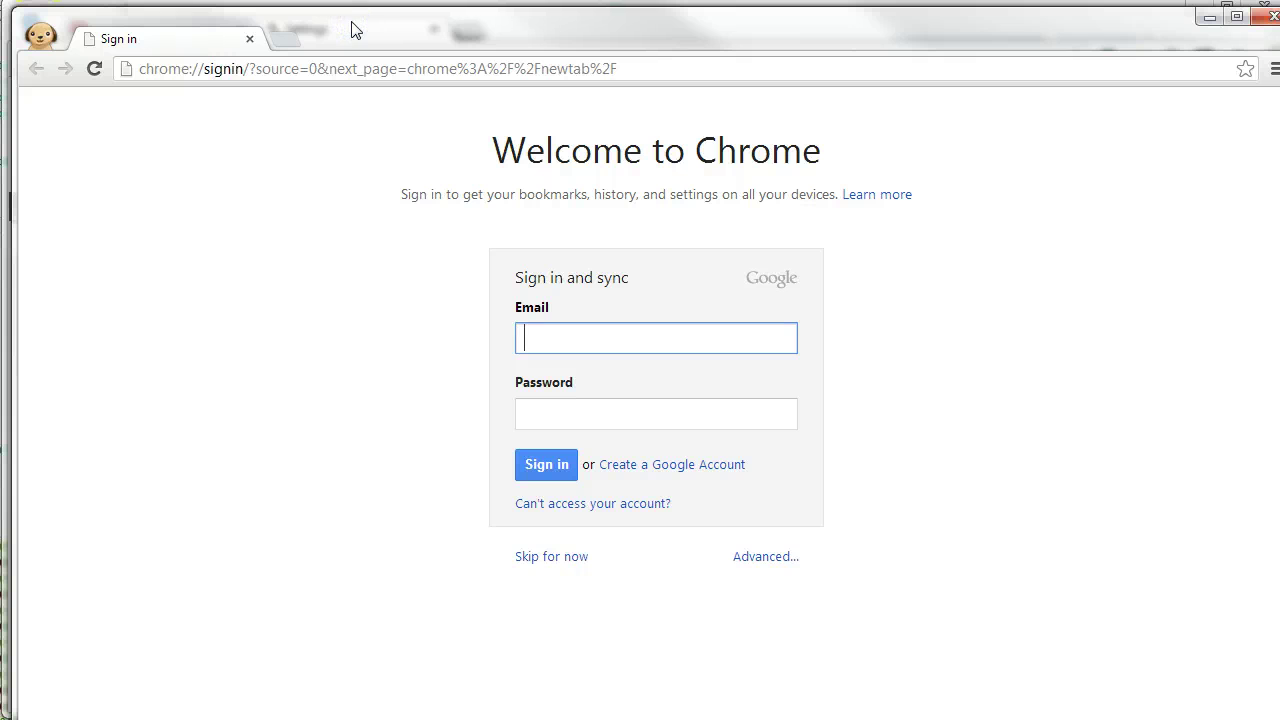